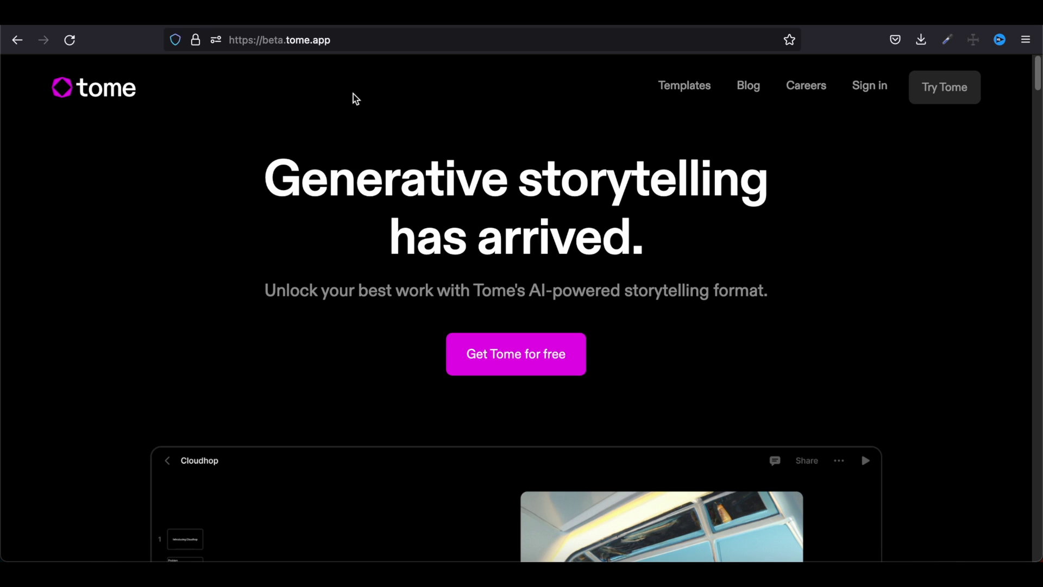
- Browse the Tome landing page, then sign in from the top-right link
scroll(356, 176, "down", 3)
scroll(356, 176, "up", 3)
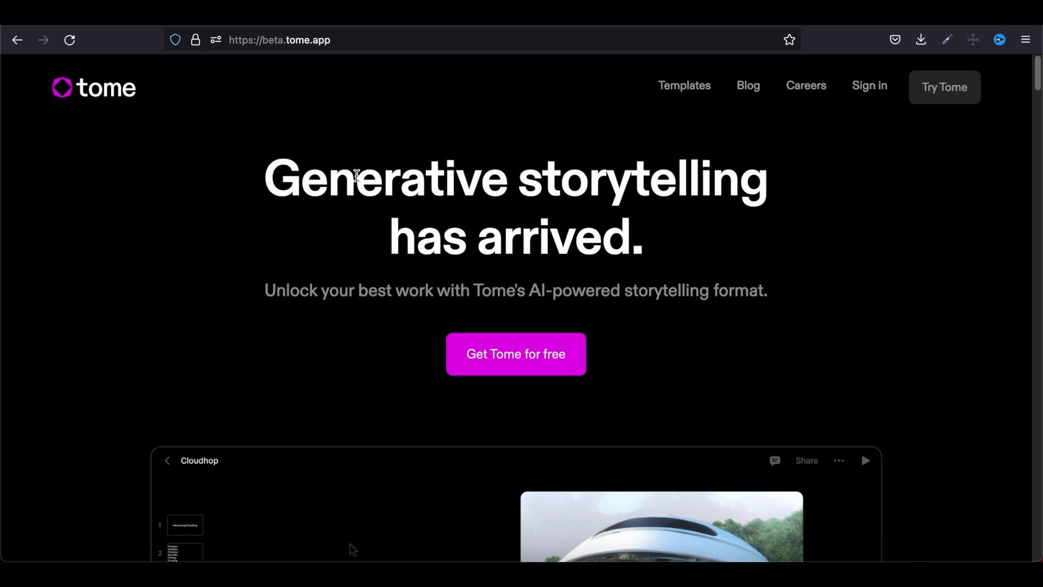
scroll(356, 176, "down", 3)
scroll(357, 175, "up", 3)
scroll(356, 175, "down", 3)
scroll(357, 175, "down", 1)
scroll(356, 175, "up", 1)
scroll(357, 175, "up", 3)
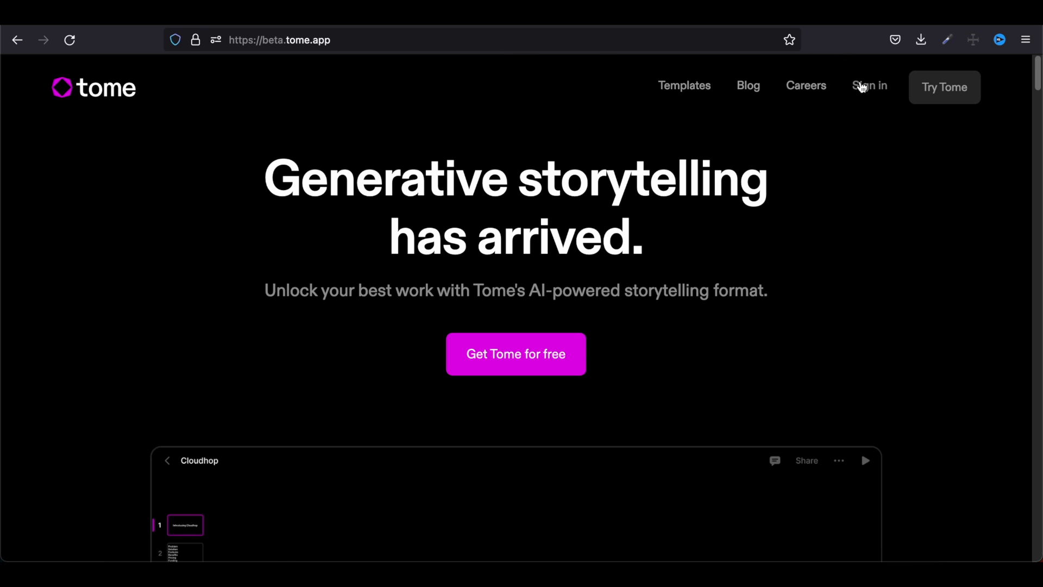
left_click(862, 87)
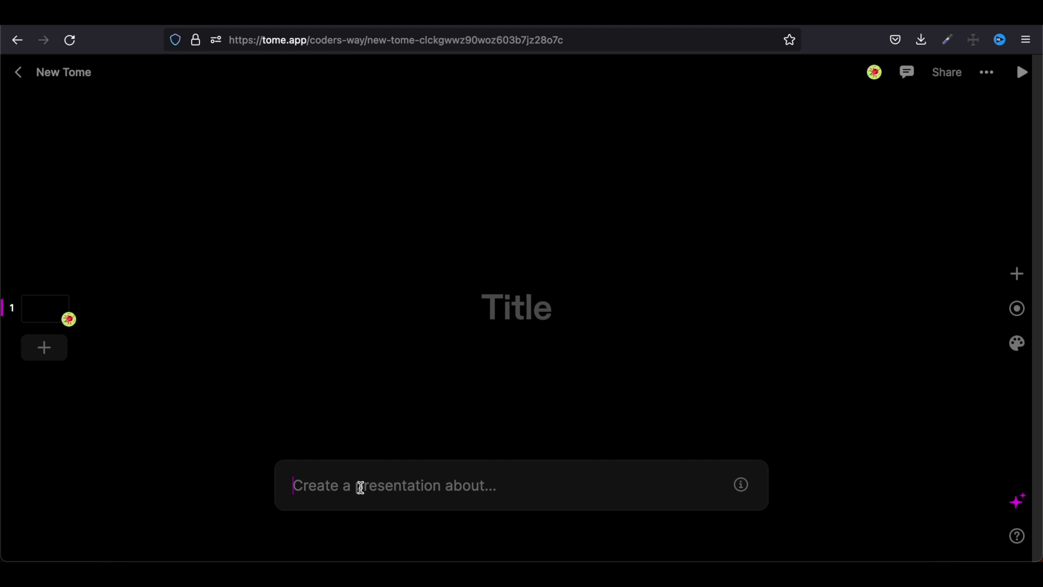
- Enter a Web 3 prompt to generate 'Web 3: Exploring the Future of the Internet'
type("cr")
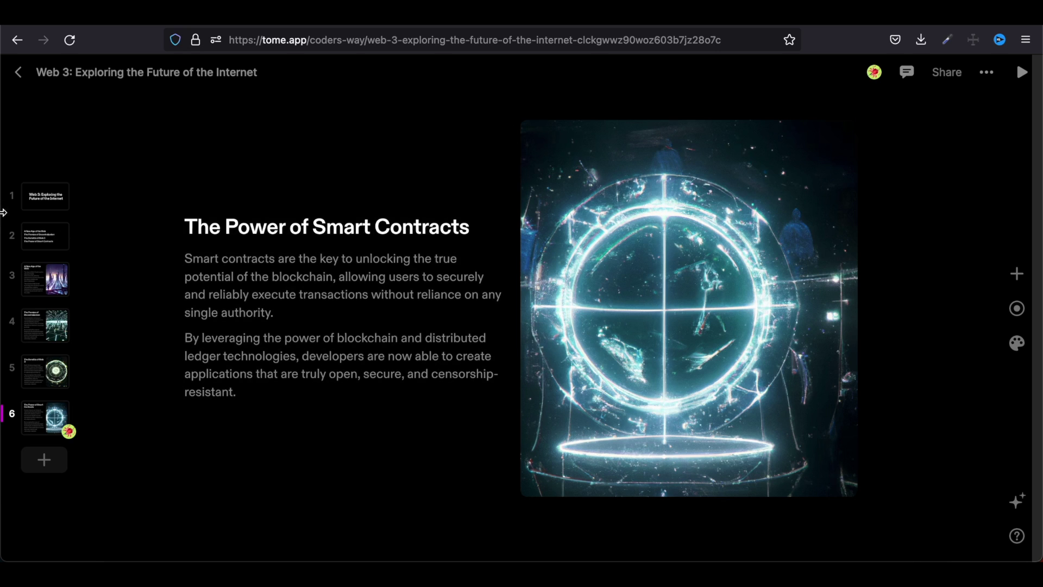
- Preview slides 1, 2, 3, 6 and 4, ending on slide 3, 'A New Age of the Web'
left_click(55, 199)
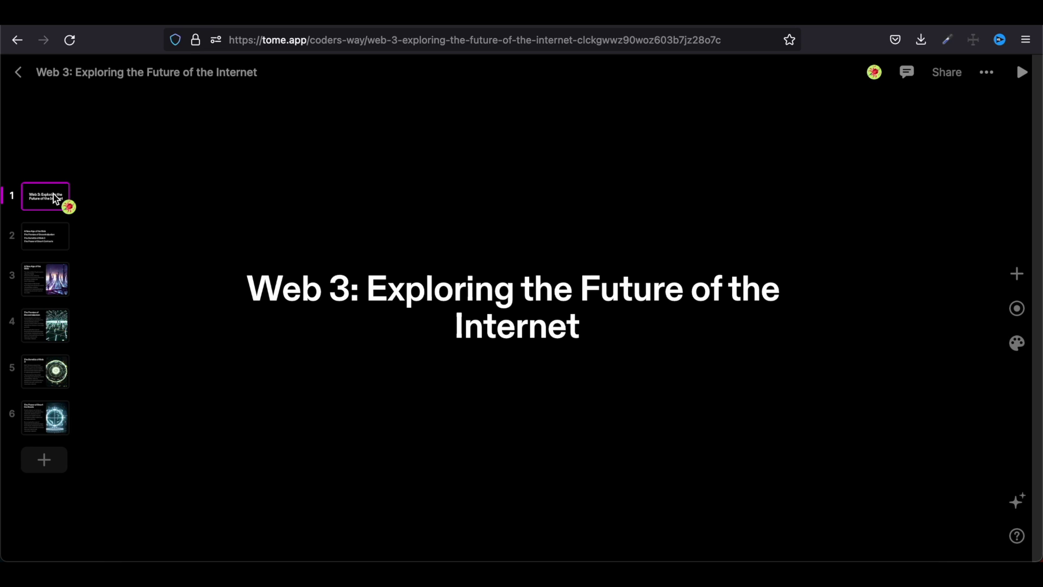
left_click(53, 241)
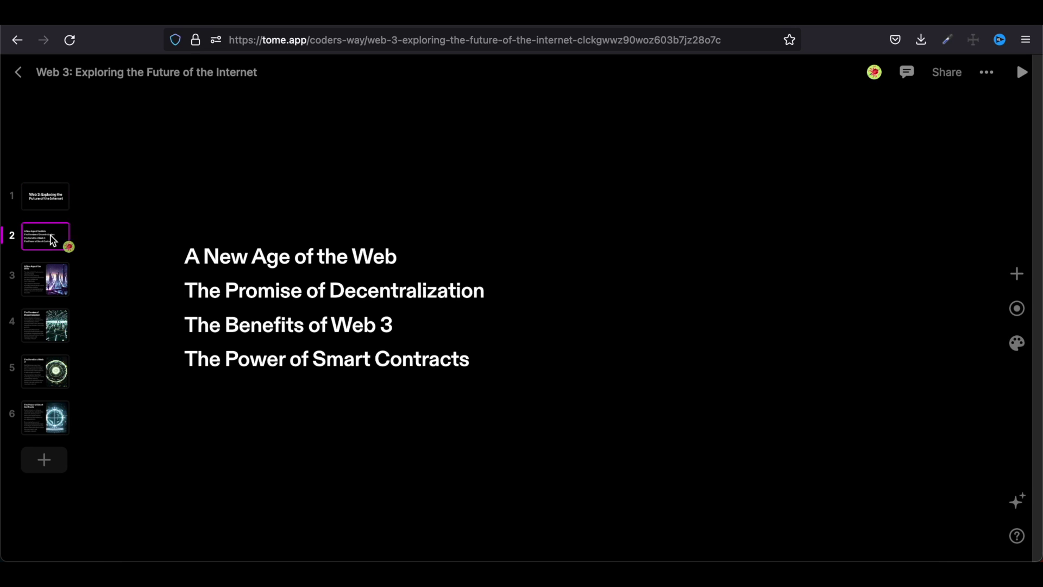
left_click(55, 289)
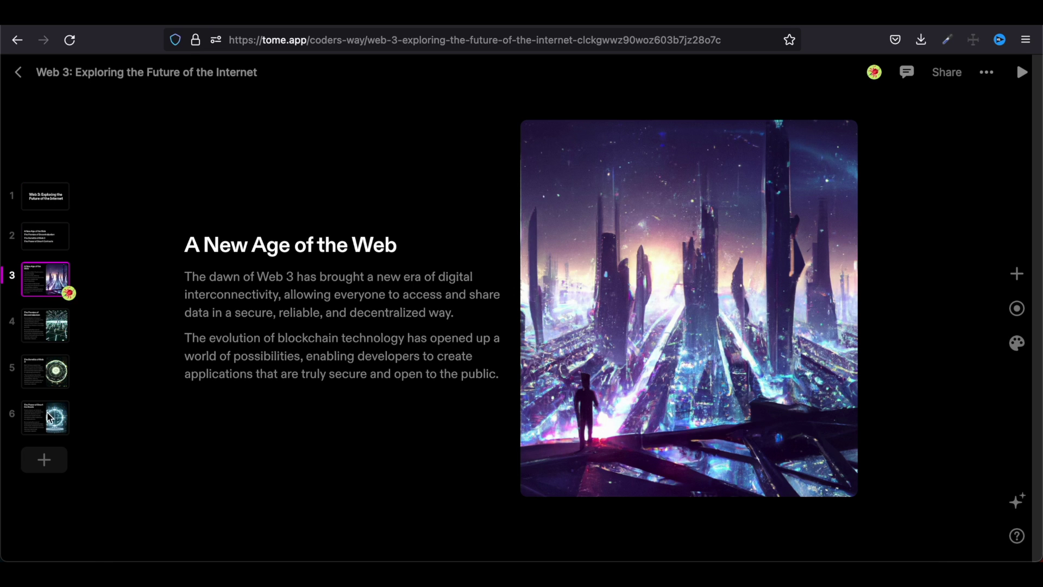
left_click(47, 418)
left_click(50, 341)
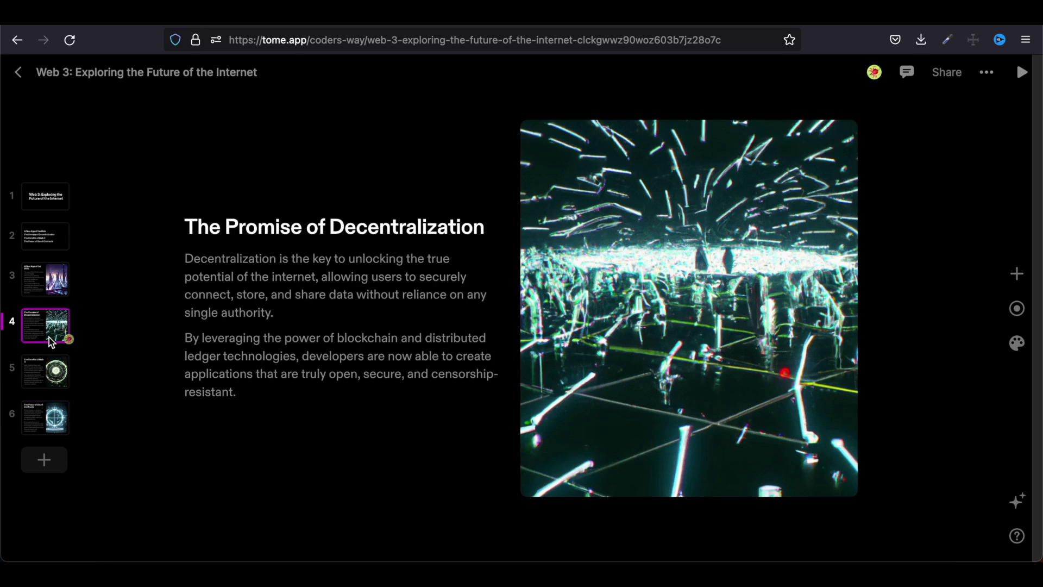
left_click(52, 281)
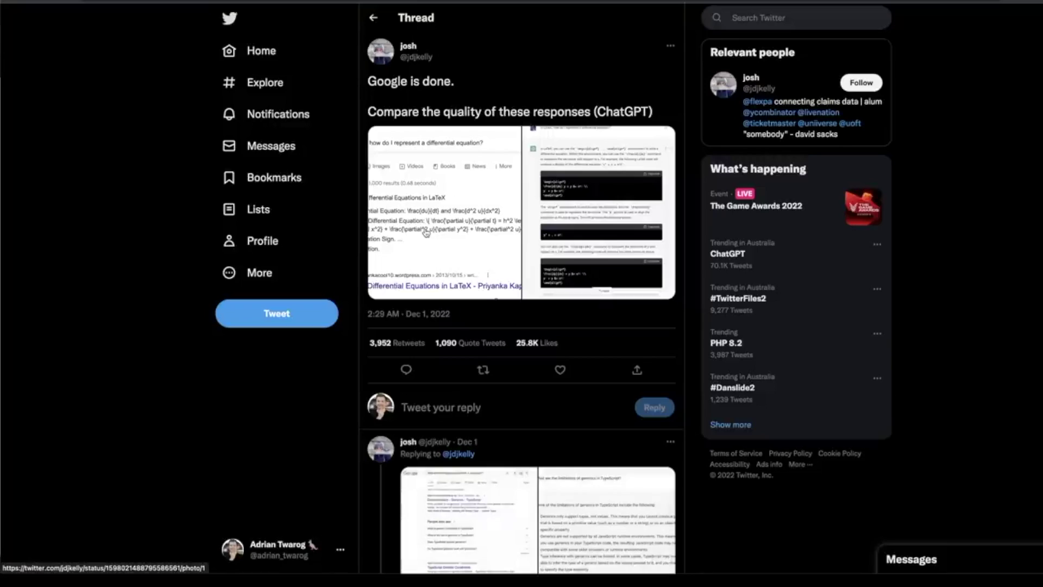
- Enlarge the Google-versus-ChatGPT comparison image, then highlight and deselect the OpenAI headline
left_click(426, 232)
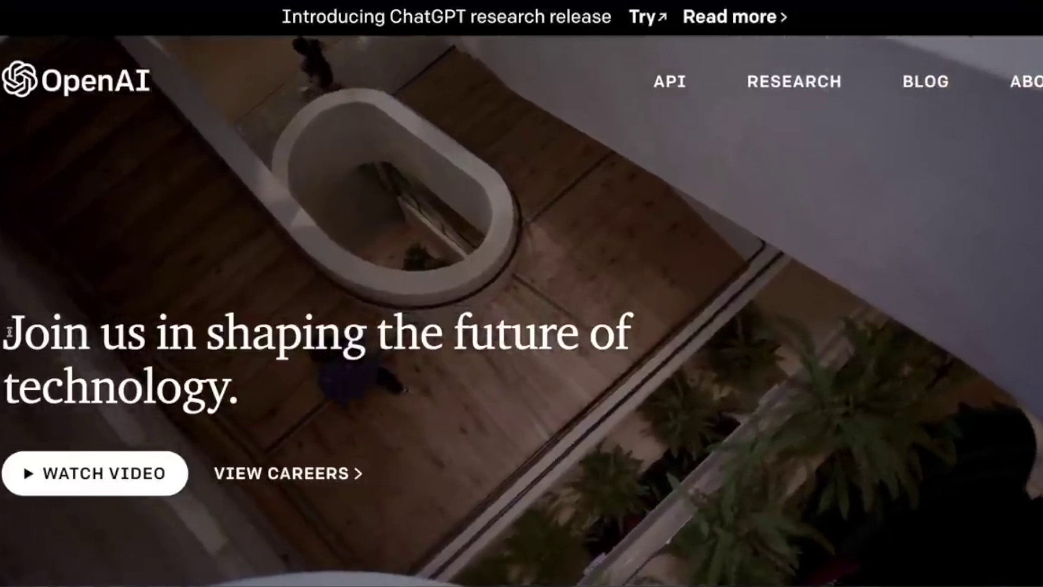
left_click_drag(4, 331, 629, 334)
left_click(628, 334)
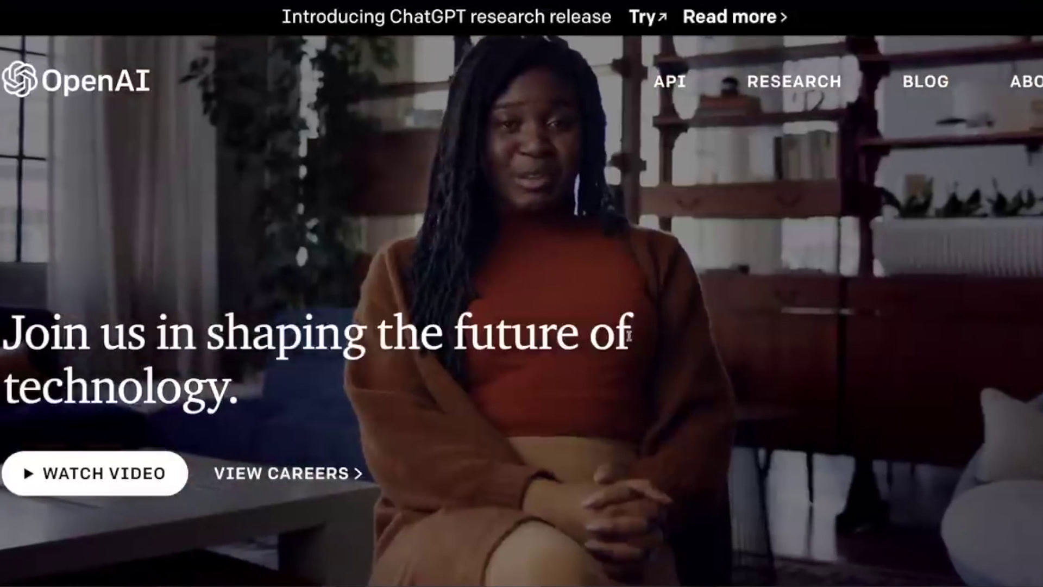
- Scroll the OpenAI page, highlight 'OpenAI' in the headline, and open the ChatGPT chat
scroll(521, 325, "down", 3)
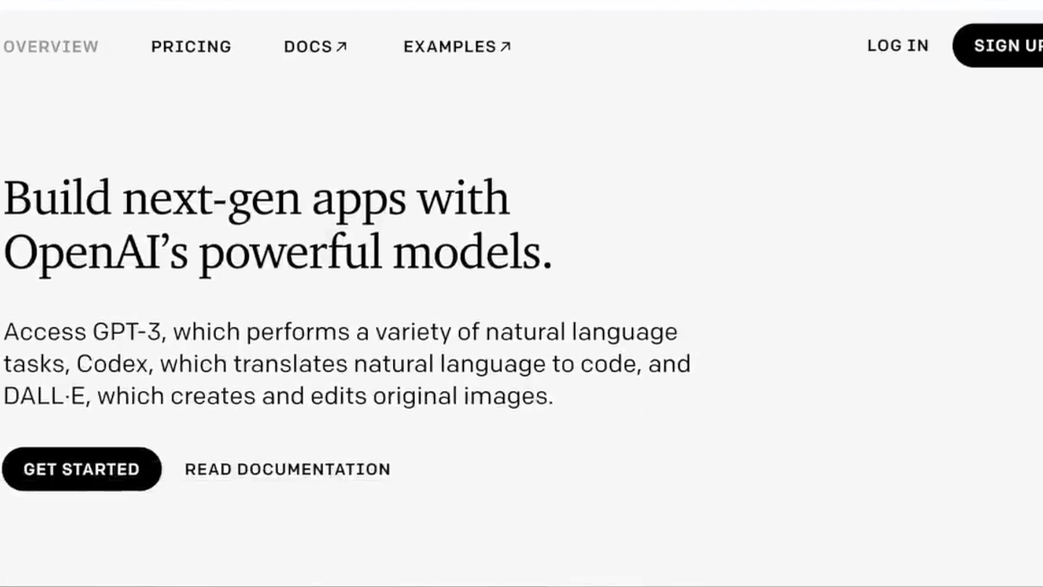
left_click_drag(1, 236, 157, 233)
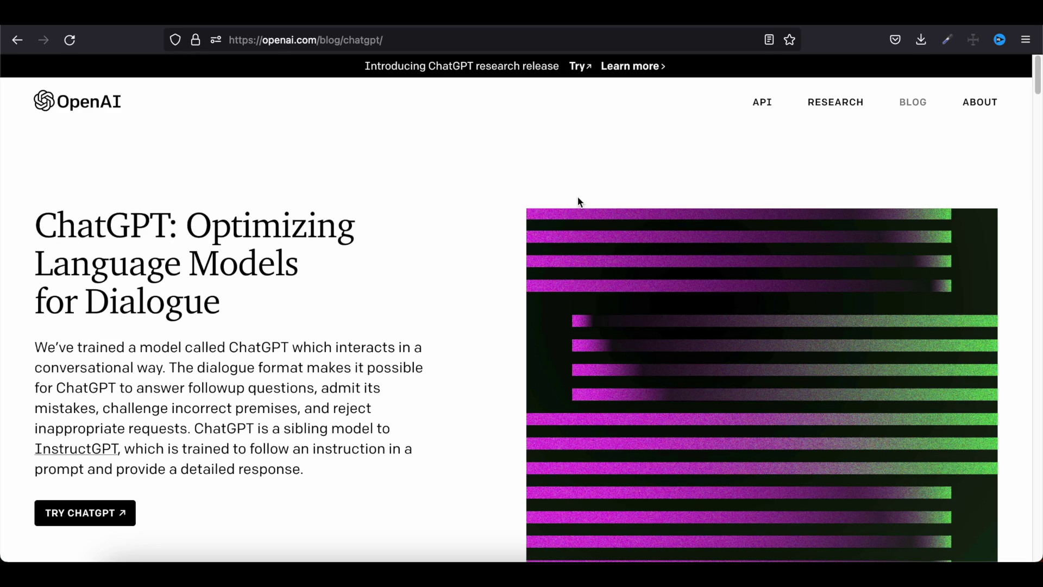
left_click(572, 70)
type("code for GET request in NodeJ")
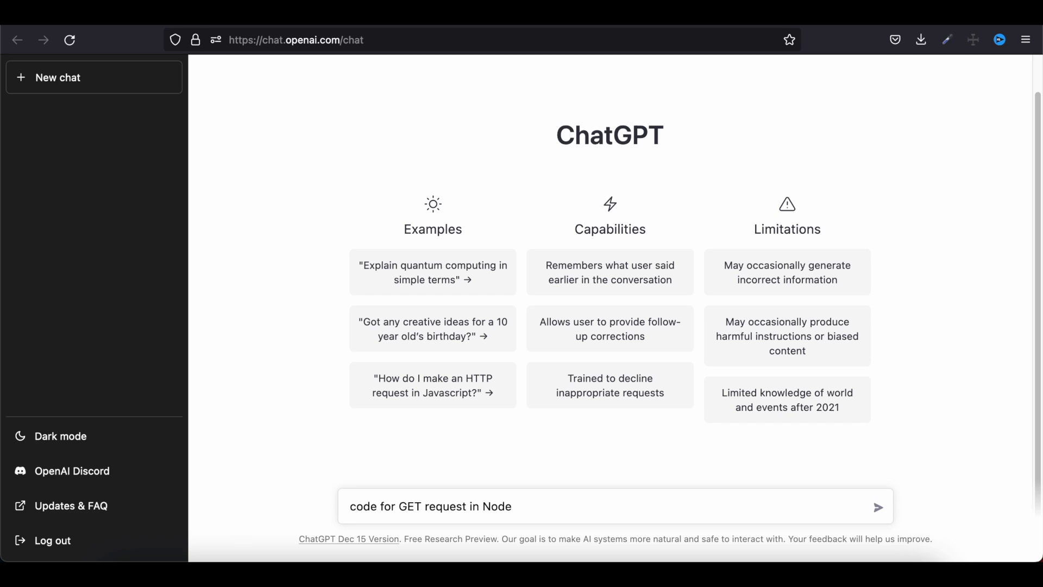
- Send ChatGPT the prompt 'code for GET request in NodeJs'
type("s")
key("Return")
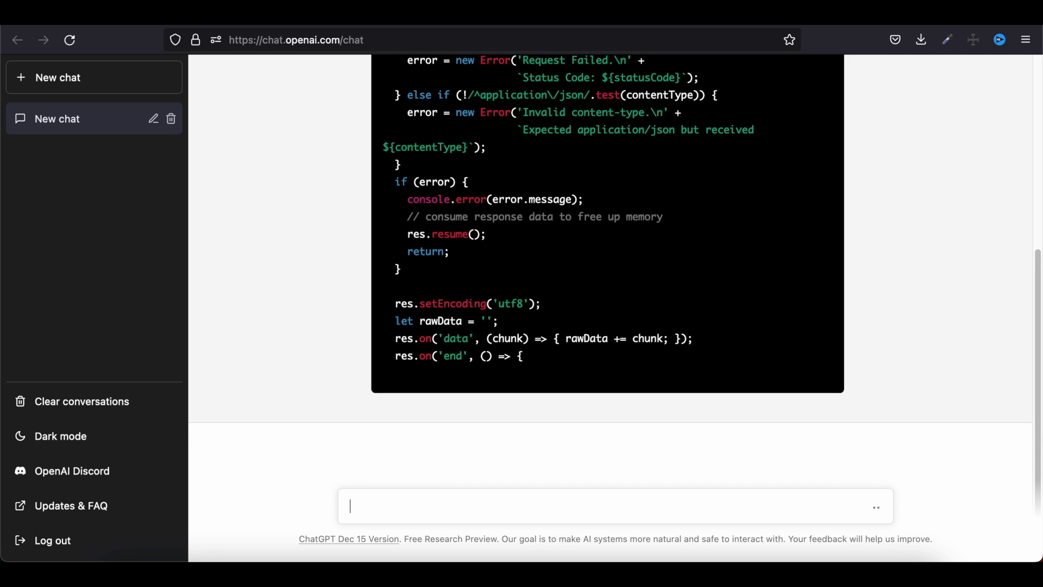
- Scroll up and down through ChatGPT's Node.js http GET code block
scroll(604, 348, "up", 5)
scroll(605, 348, "up", 2)
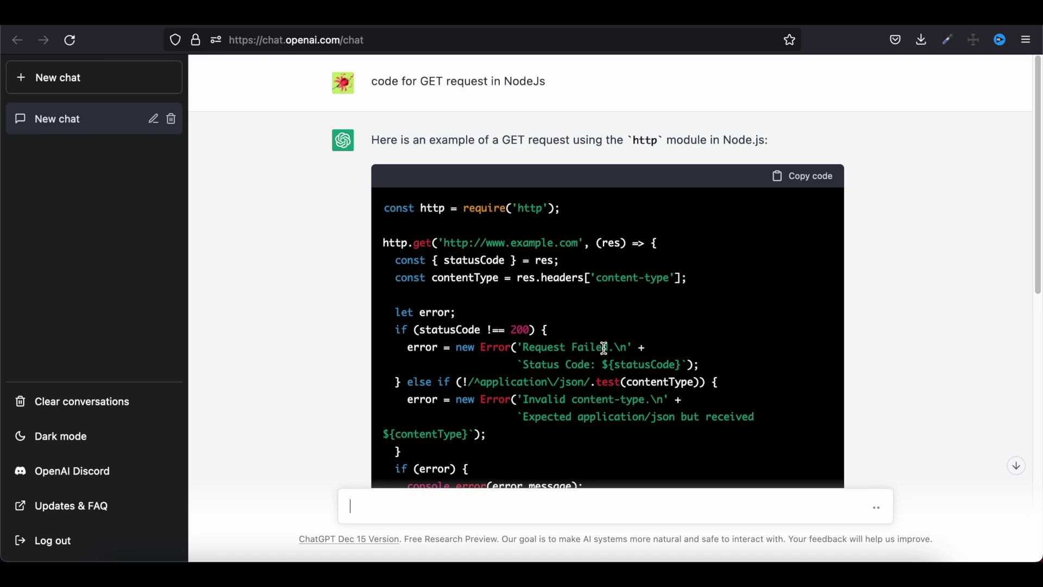
scroll(604, 348, "down", 5)
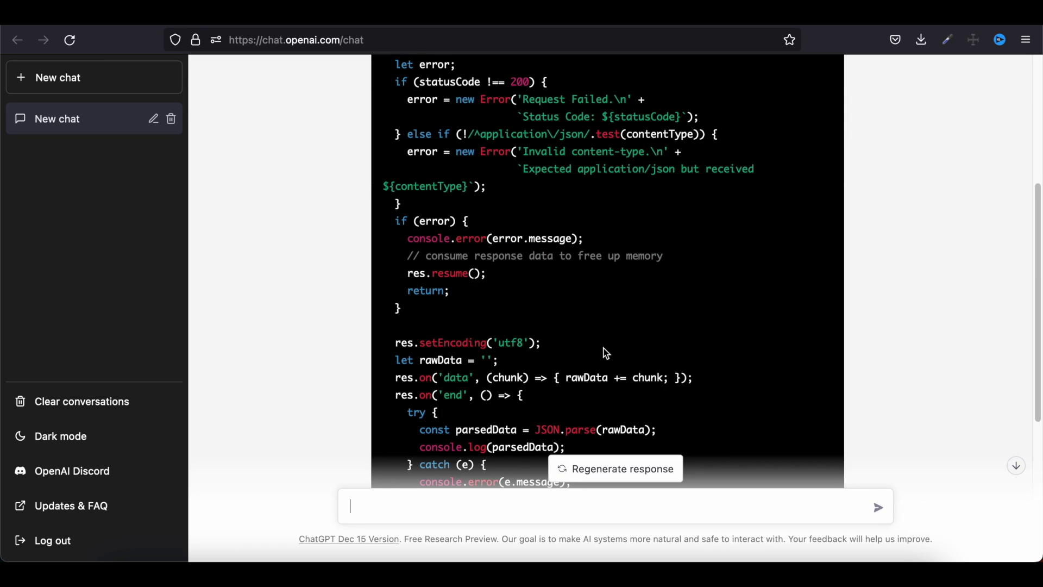
scroll(606, 352, "down", 3)
scroll(606, 354, "up", 4)
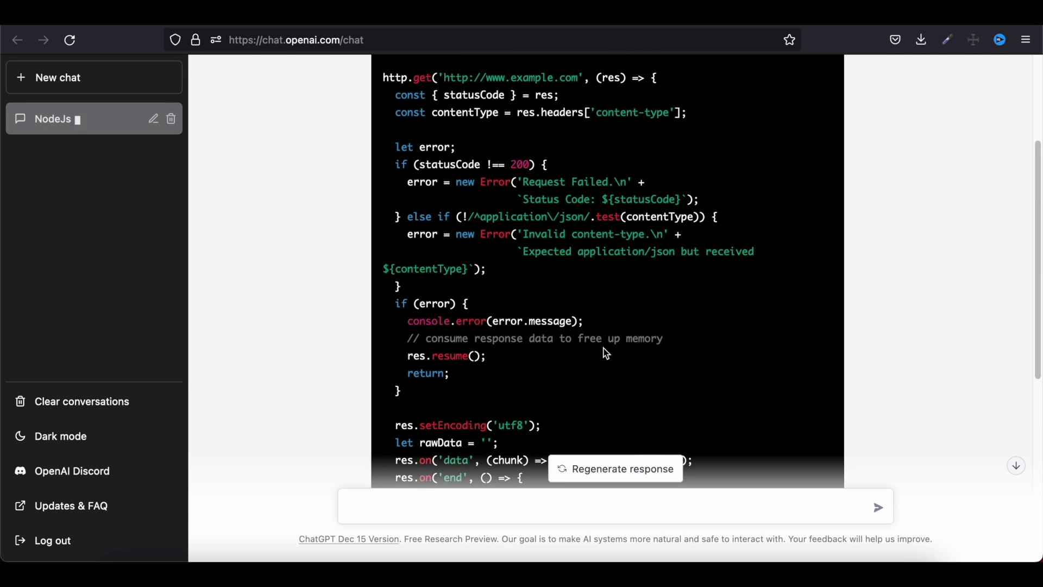
scroll(607, 353, "up", 1)
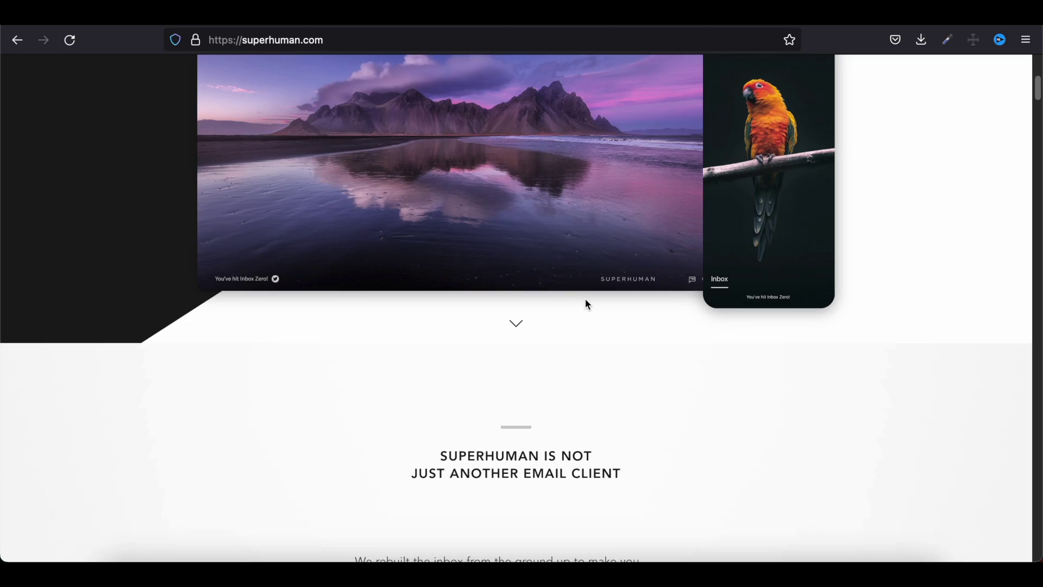
- Scroll superhuman.com past 'Visually Gorgeous' to the 'Blazingly Fast' 100ms-rule section
scroll(588, 304, "down", 5)
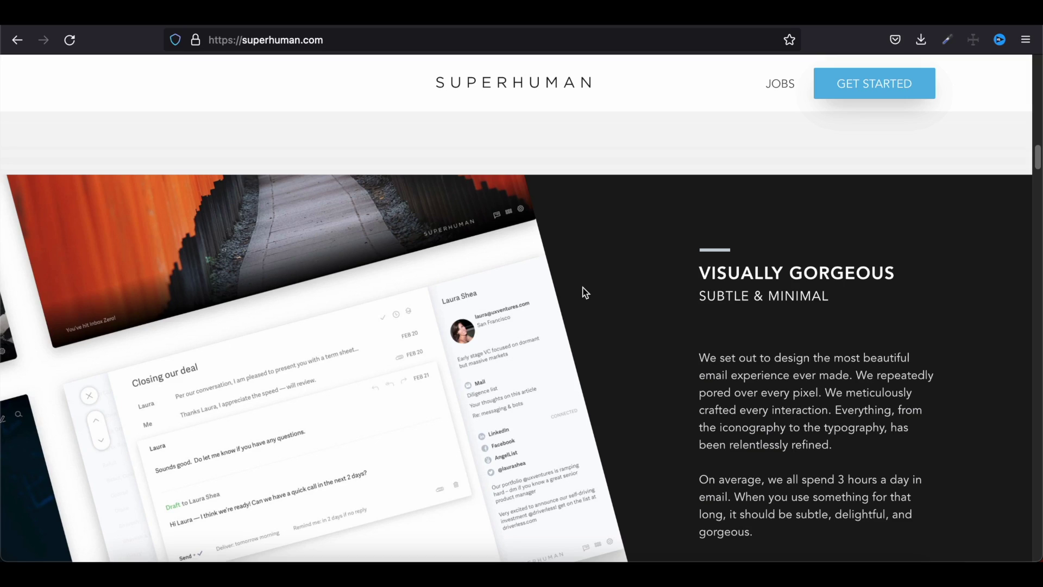
scroll(571, 298, "down", 5)
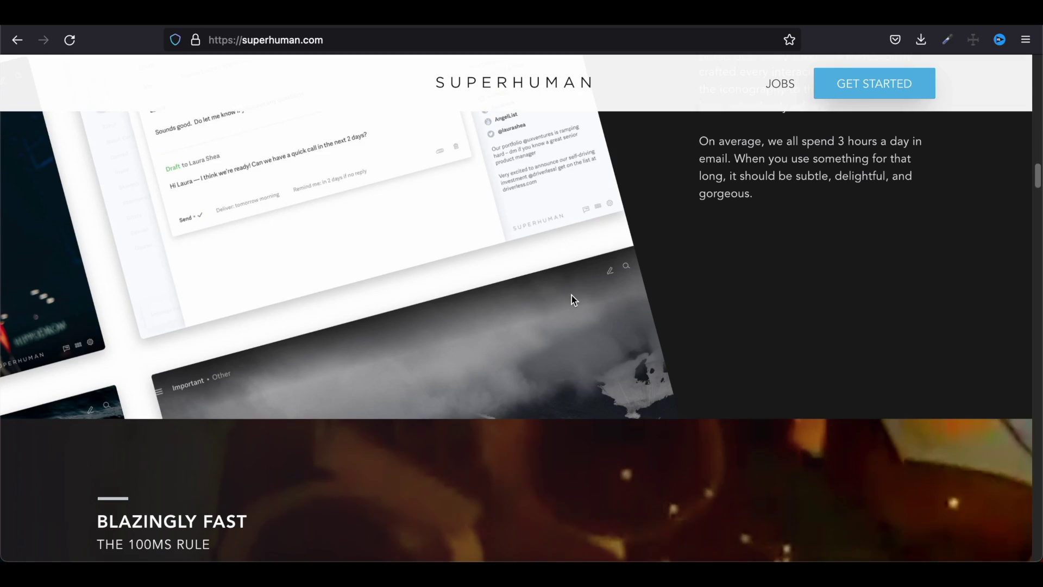
scroll(571, 298, "down", 7)
scroll(572, 298, "up", 3)
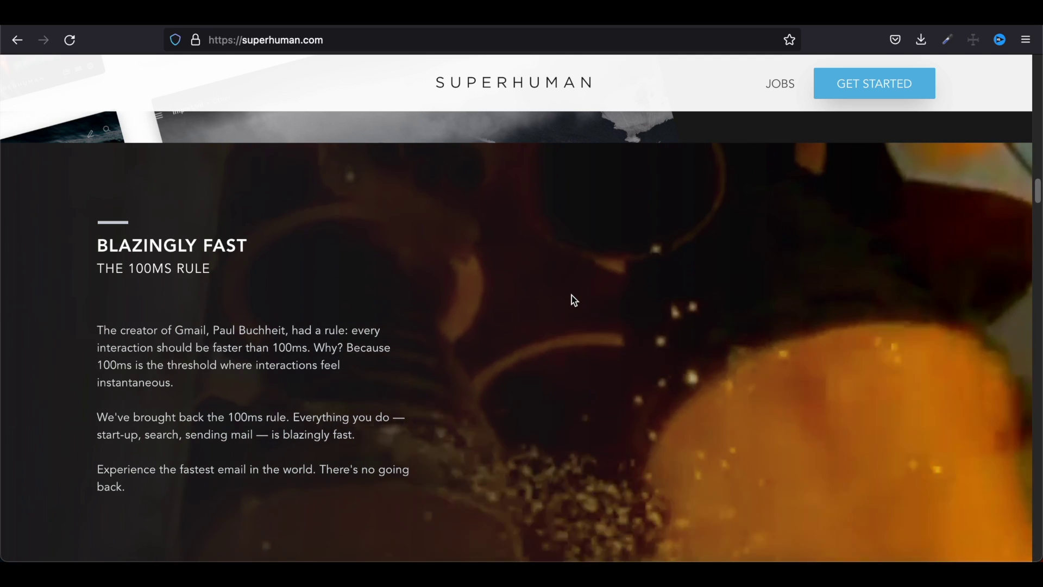
scroll(572, 295, "down", 2)
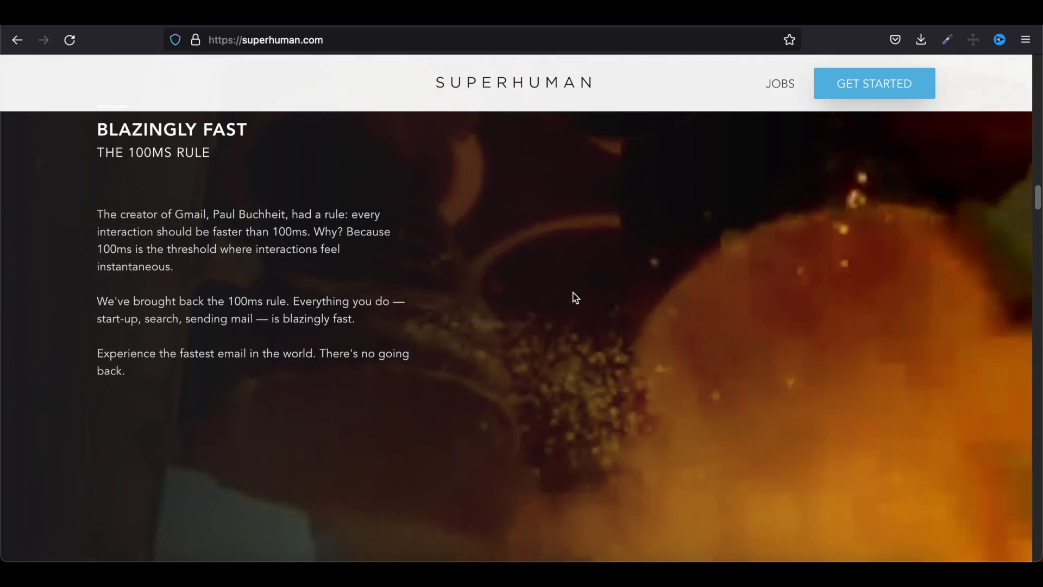